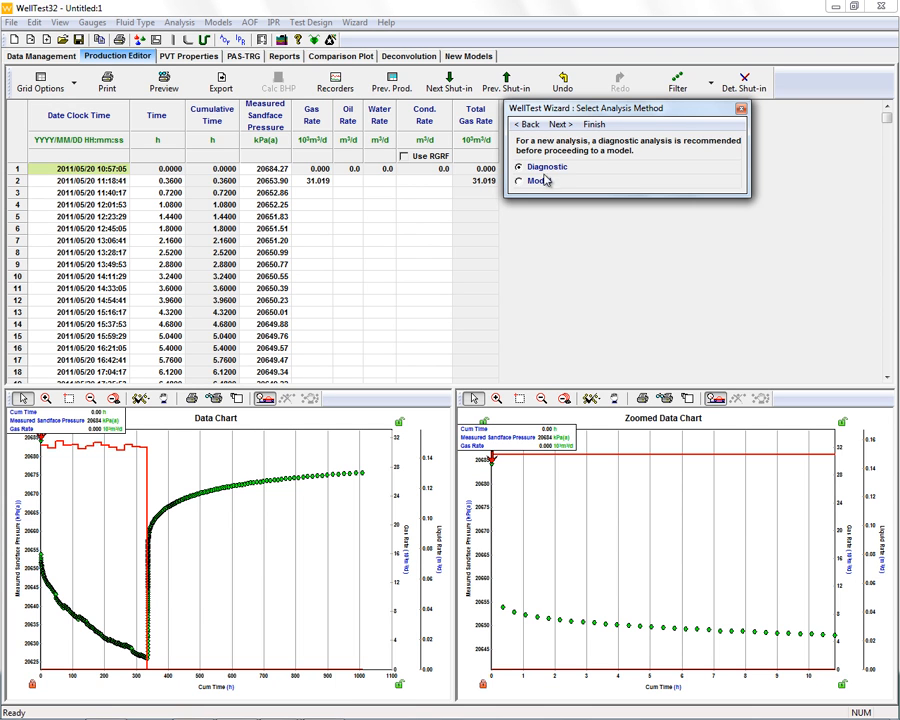
Step: Choose the Diagnostic analysis method and a Vertical wellbore type in the wizard
{"action": "left_click", "coordinate": [561, 125]}
{"action": "left_click", "coordinate": [364, 133]}
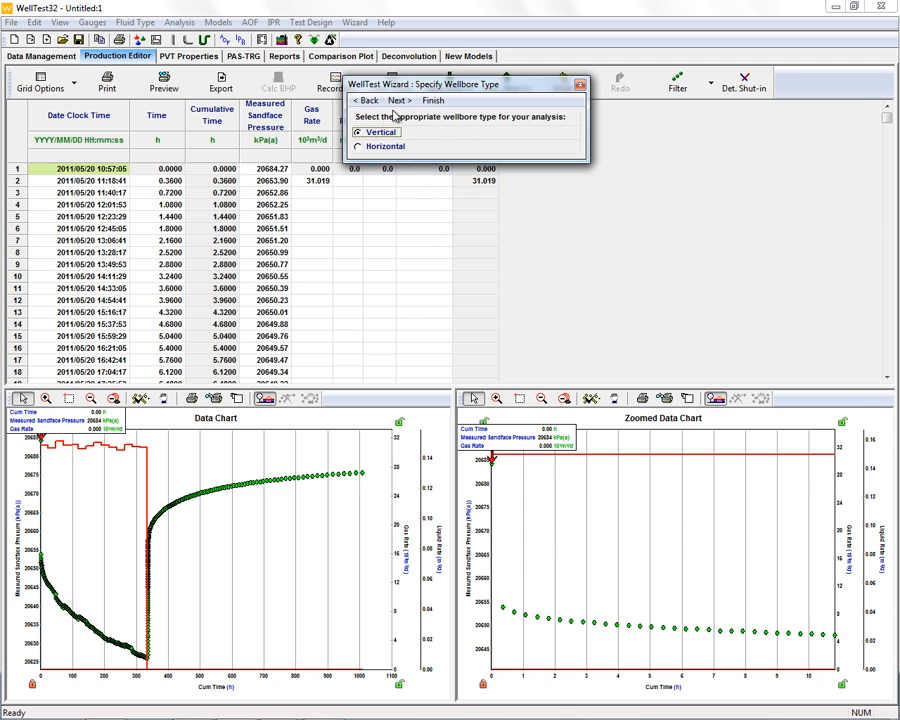
{"action": "left_click", "coordinate": [399, 101]}
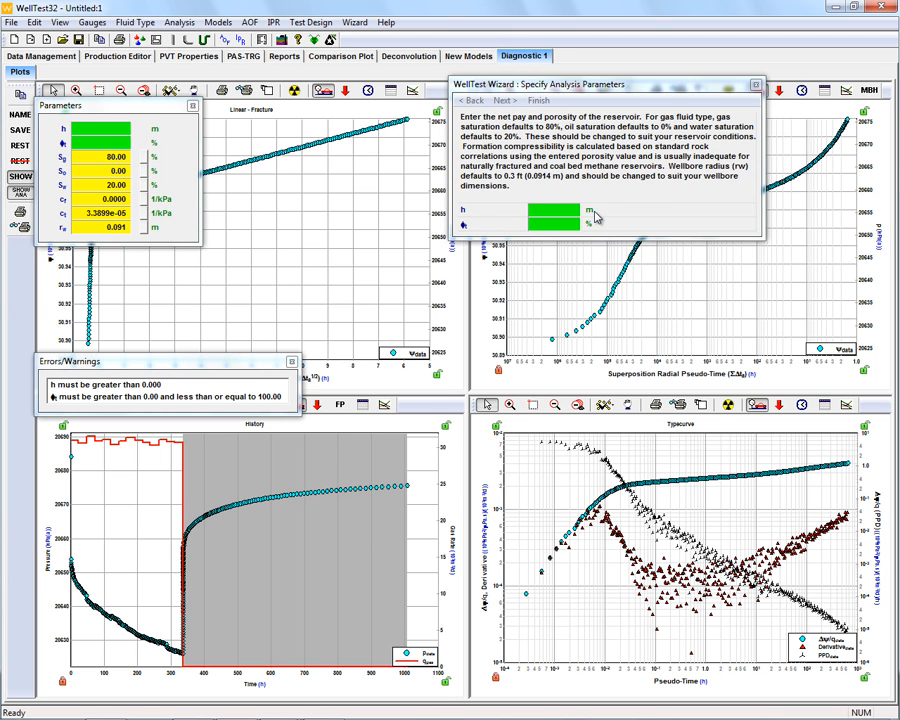
Step: Switch to field units, enter a net pay of 50 ft and a porosity of 8 %, and continue the wizard
{"action": "left_click", "coordinate": [263, 42]}
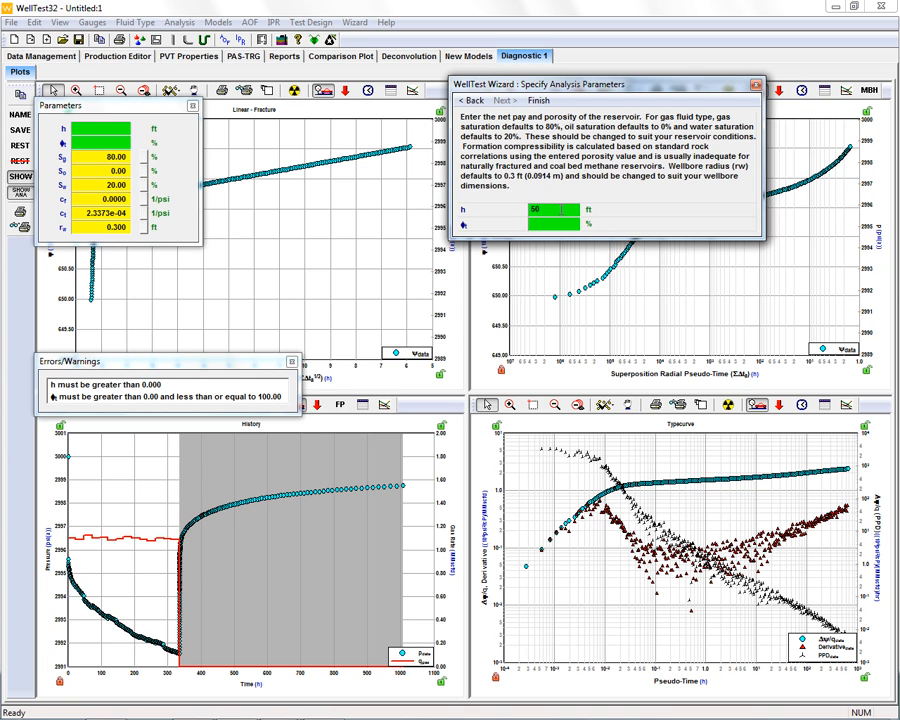
{"action": "key", "text": "Tab"}
{"action": "type", "text": "8"}
{"action": "key", "text": "Tab"}
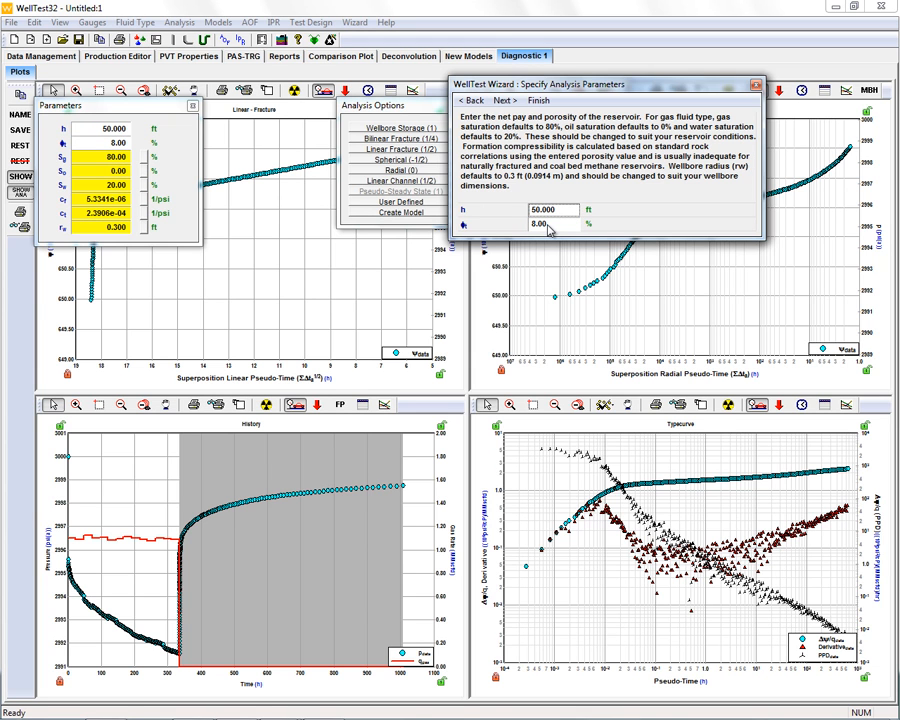
{"action": "left_click", "coordinate": [505, 101]}
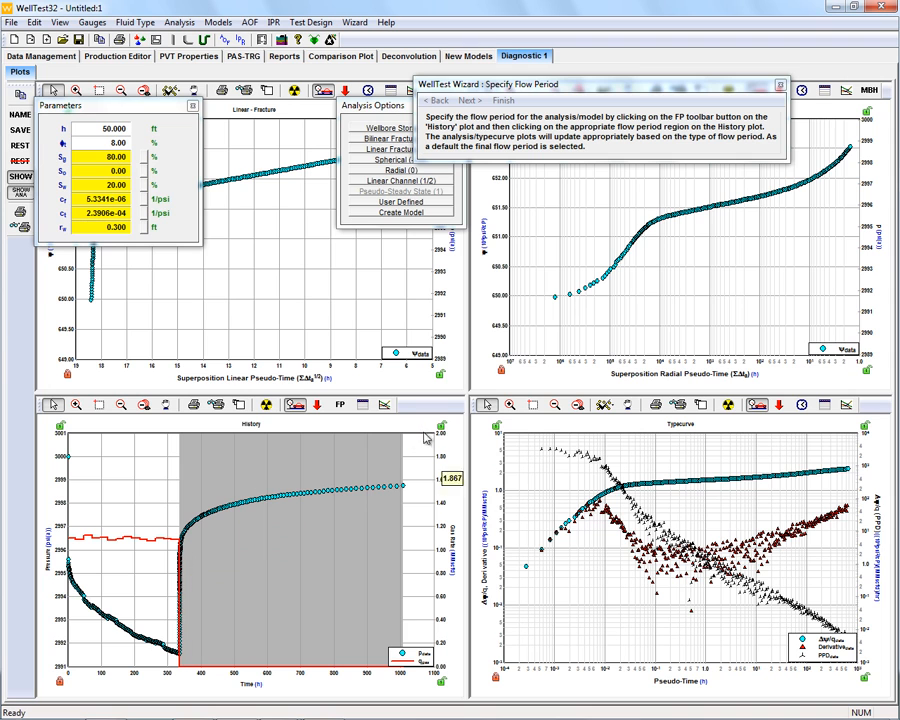
Step: Set the analysis flow period to the initial drawdown on the History plot, and set it back to the final buildup
{"action": "left_click", "coordinate": [340, 406]}
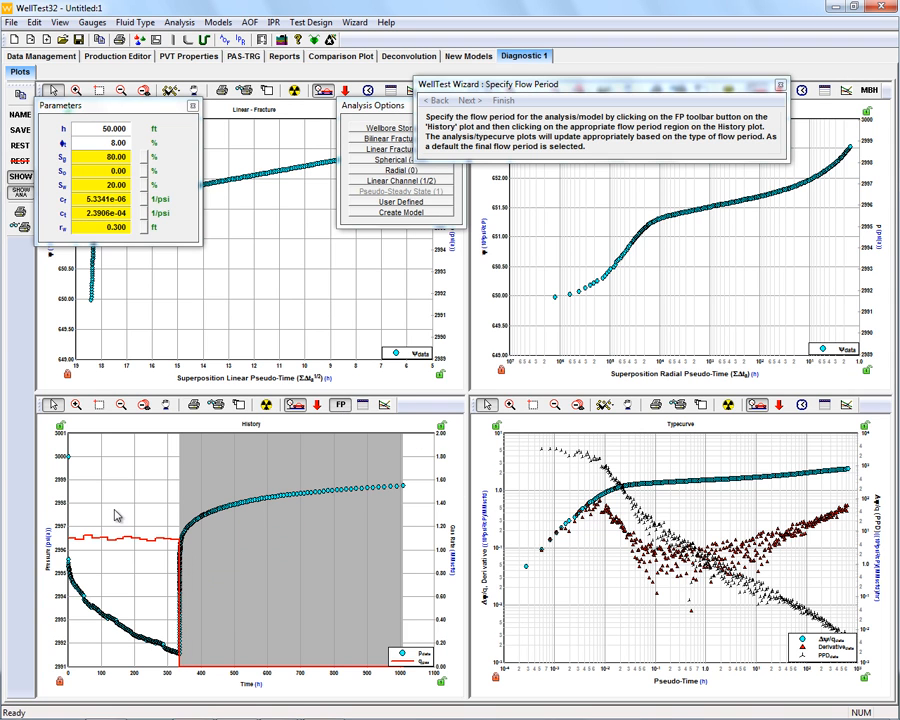
{"action": "left_click", "coordinate": [108, 519]}
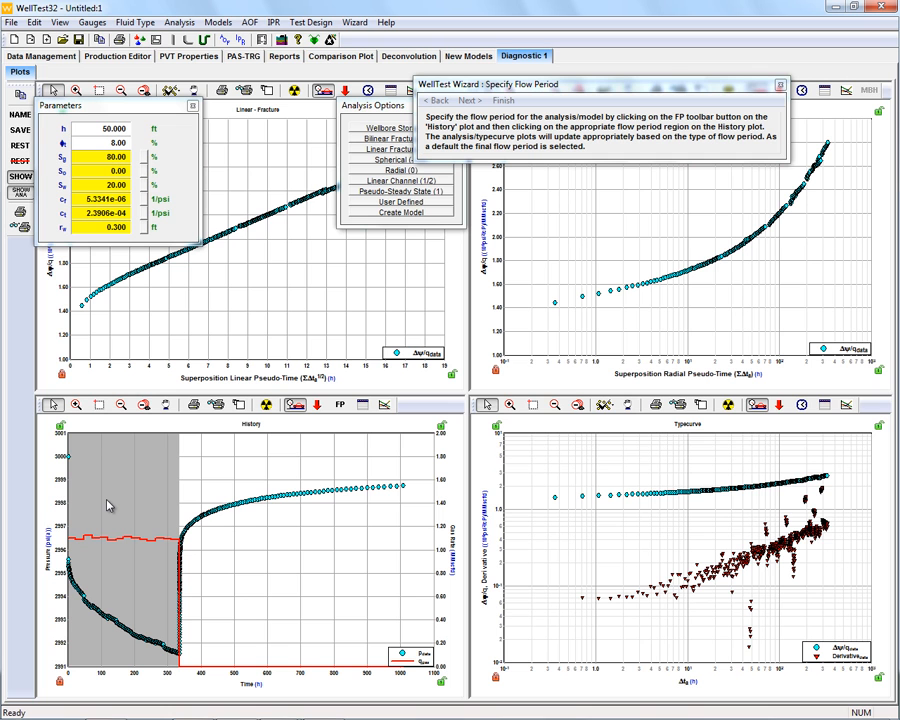
{"action": "left_click", "coordinate": [340, 405]}
{"action": "left_click", "coordinate": [298, 540]}
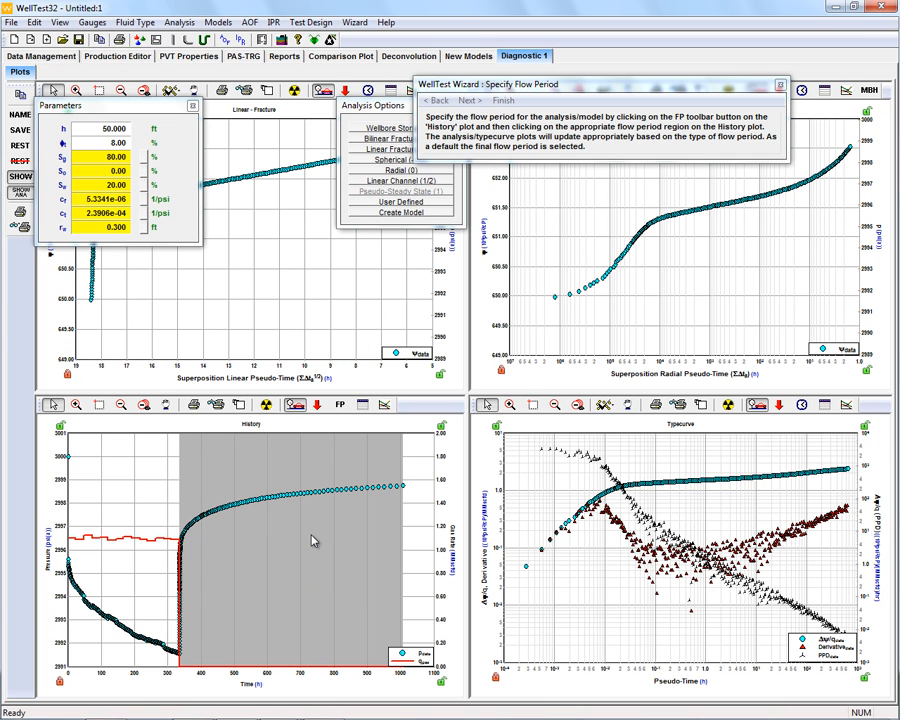
Step: Advance the wizard to Perform Analysis, move its window aside, and maximize the Typecurve plot
{"action": "left_click", "coordinate": [470, 101]}
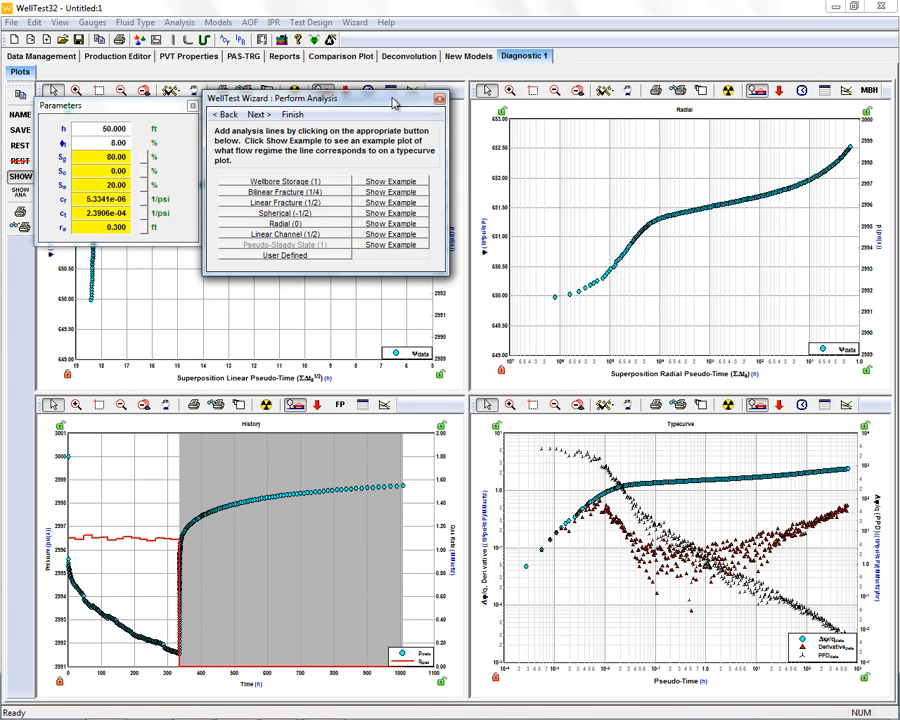
{"action": "left_click_drag", "start_coordinate": [393, 101], "coordinate": [228, 94]}
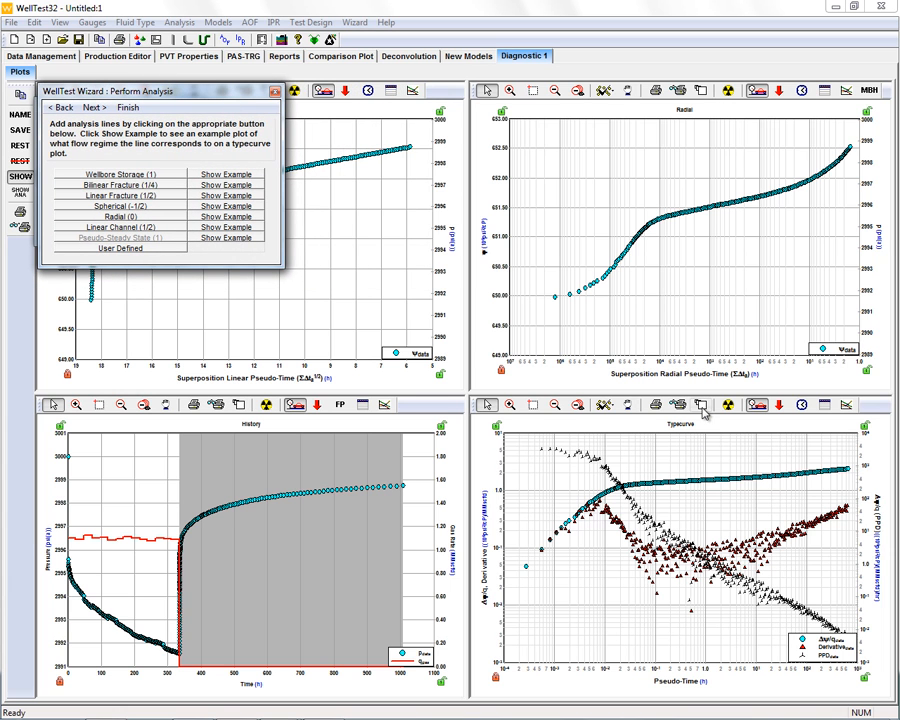
{"action": "left_click", "coordinate": [700, 405]}
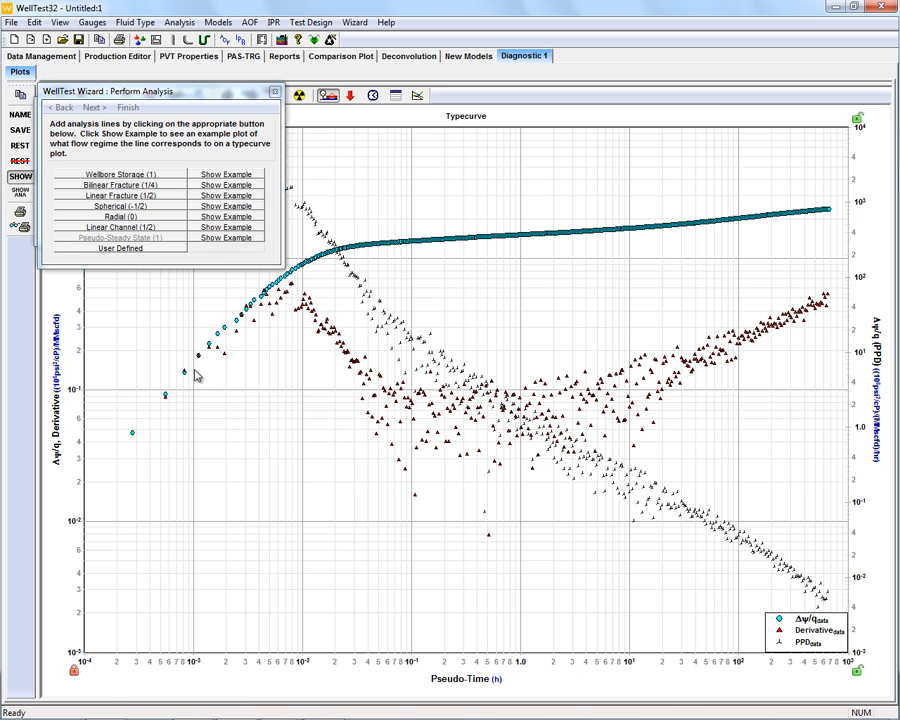
Step: Change the log cycle fraction used to calculate the Bourdet derivative on the Typecurve plot
{"action": "mouse_move", "coordinate": [238, 336]}
{"action": "mouse_move", "coordinate": [499, 424]}
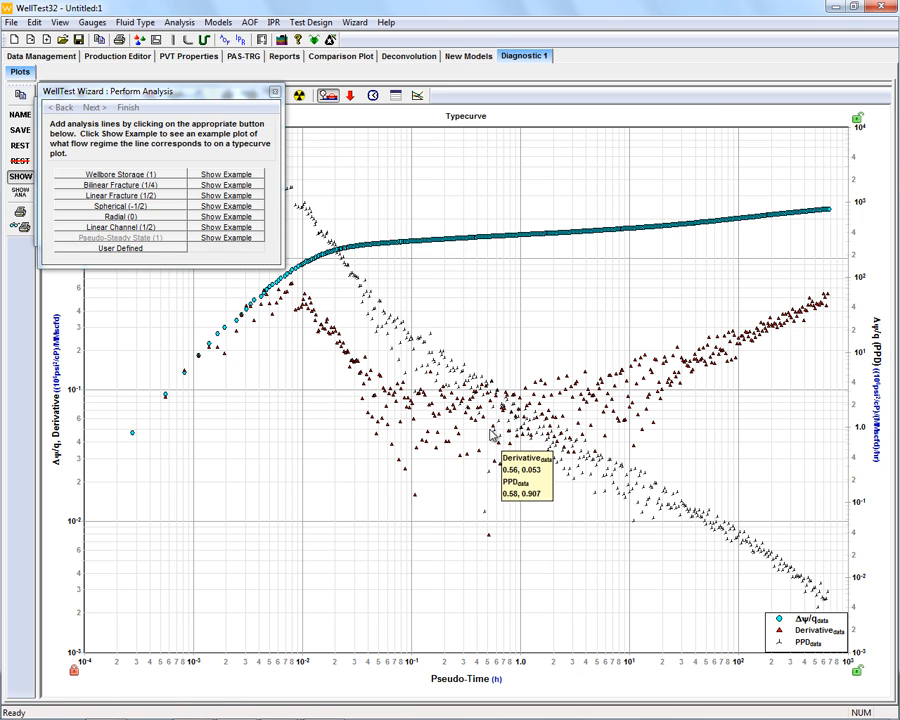
{"action": "mouse_move", "coordinate": [772, 320]}
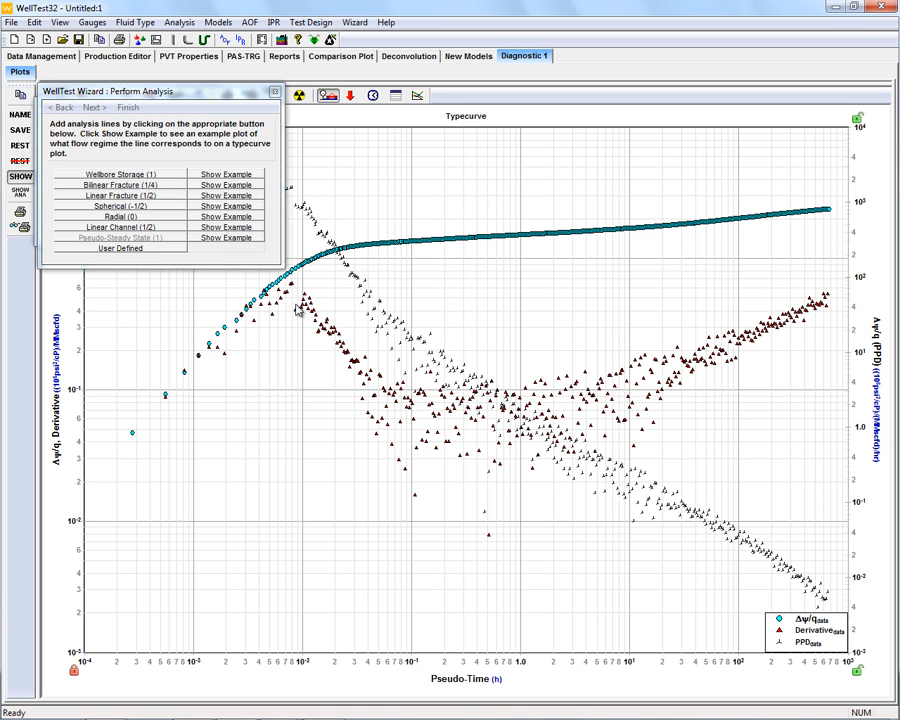
{"action": "left_click", "coordinate": [372, 95]}
{"action": "left_click_drag", "start_coordinate": [448, 262], "coordinate": [559, 80]}
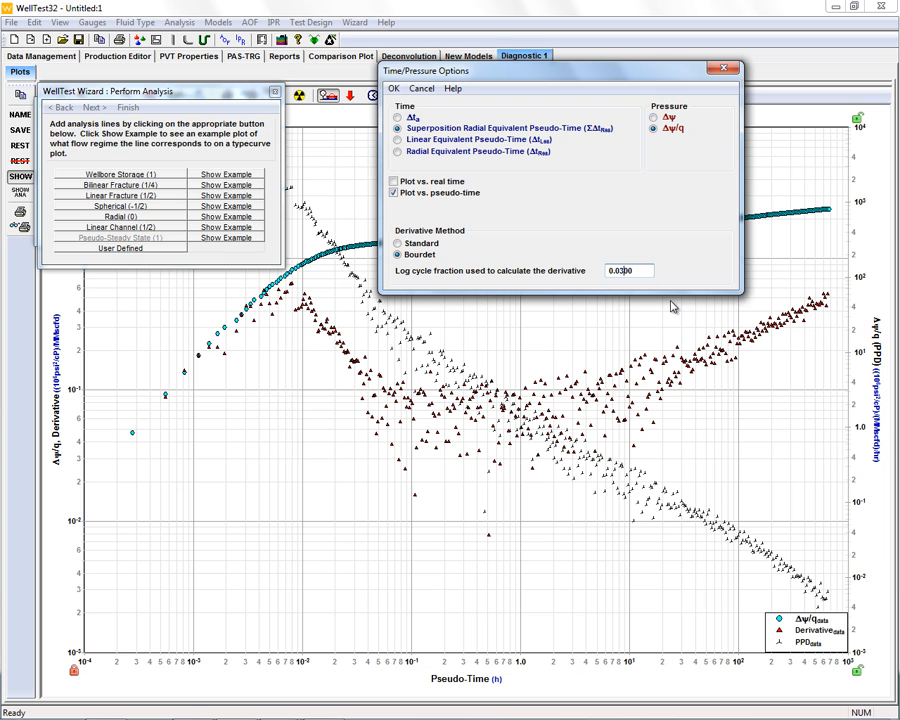
{"action": "left_click", "coordinate": [395, 89]}
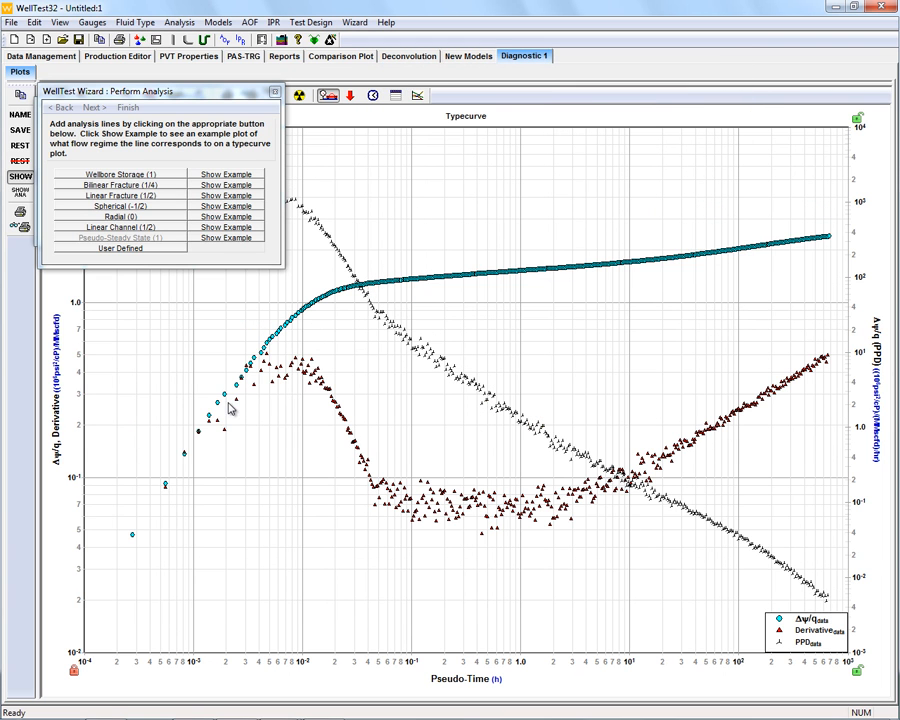
Step: Add a Wellbore Storage (1) line, fit it to the early-time data, and move its result label clear of the points
{"action": "mouse_move", "coordinate": [797, 381]}
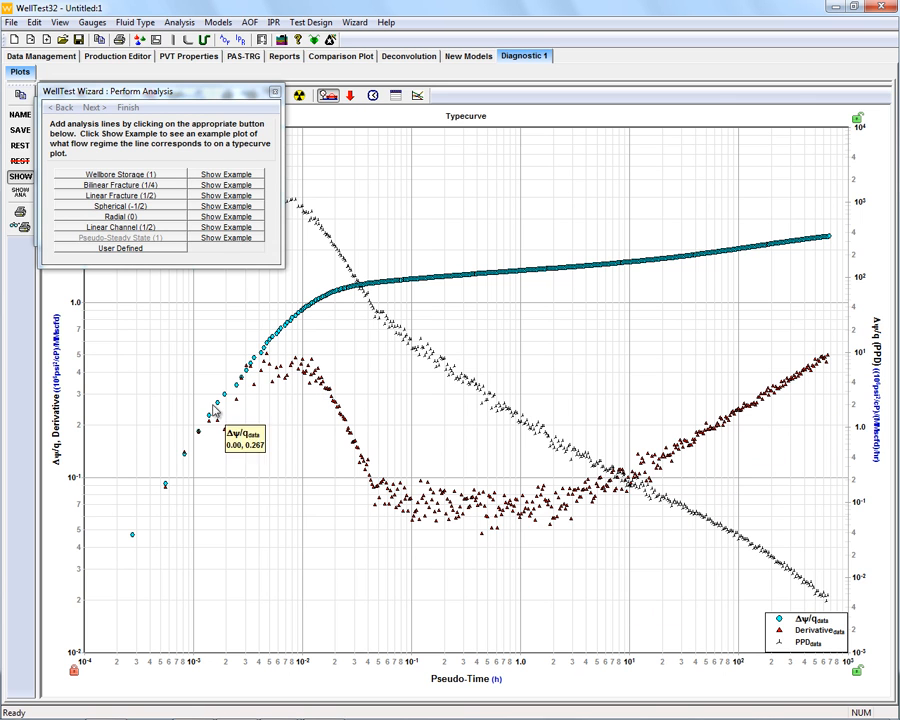
{"action": "mouse_move", "coordinate": [525, 520]}
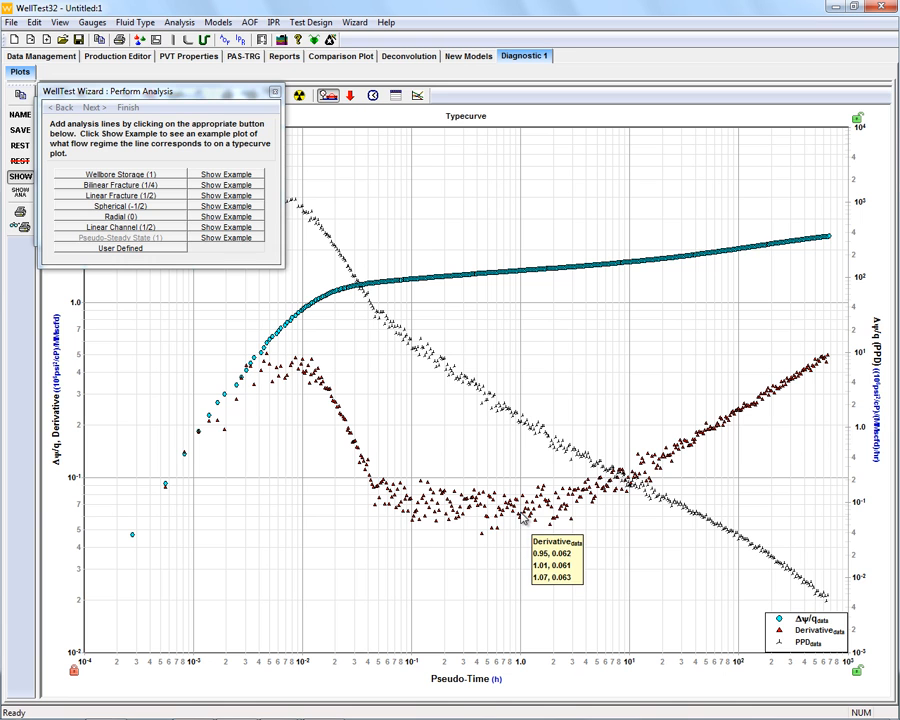
{"action": "left_click_drag", "start_coordinate": [196, 92], "coordinate": [193, 75]}
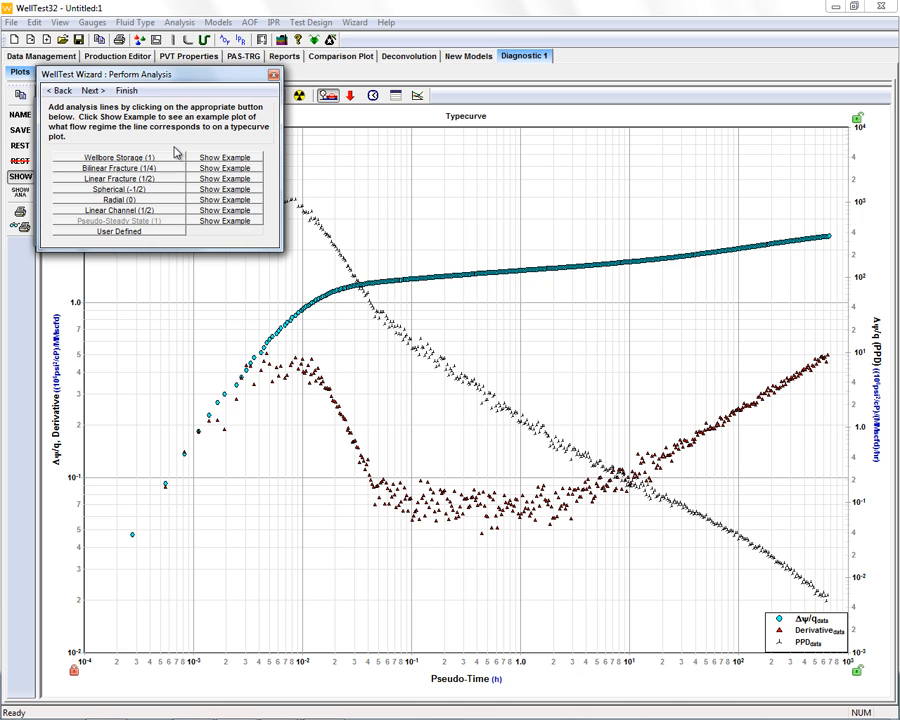
{"action": "left_click", "coordinate": [114, 161]}
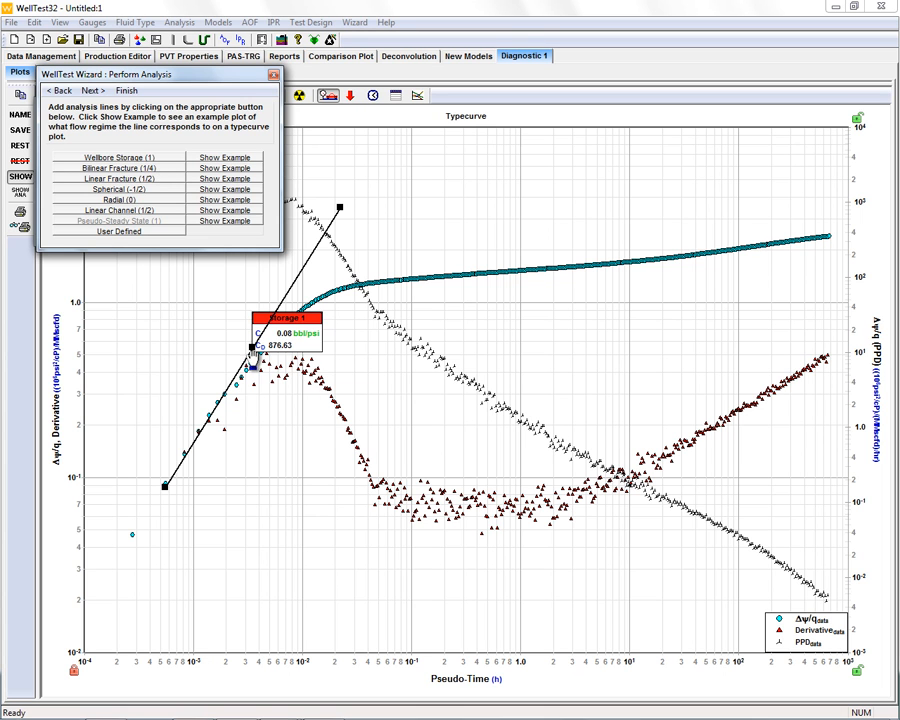
{"action": "left_click_drag", "start_coordinate": [256, 346], "coordinate": [89, 290]}
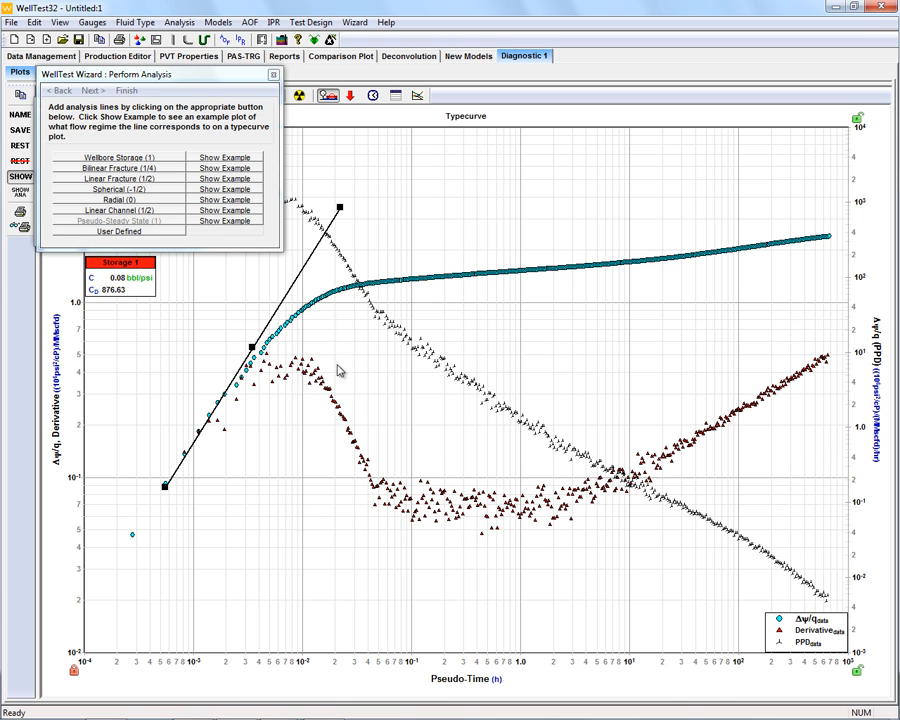
{"action": "left_click_drag", "start_coordinate": [251, 347], "coordinate": [169, 490]}
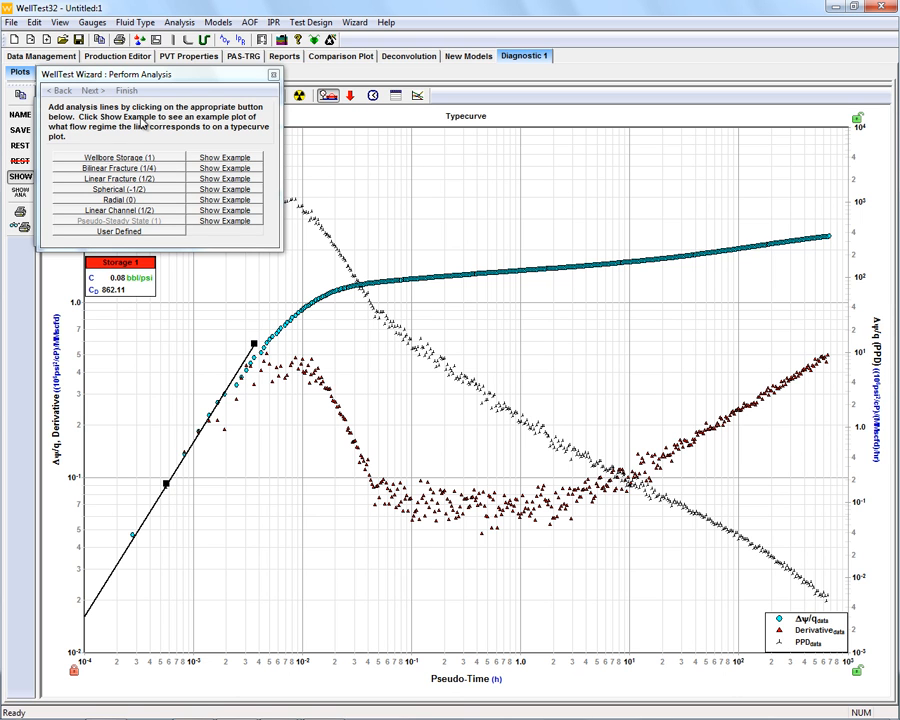
Step: Add a Radial (0) line and fit it to the flat middle section of the derivative at about 0.07, with its label above
{"action": "mouse_move", "coordinate": [273, 388]}
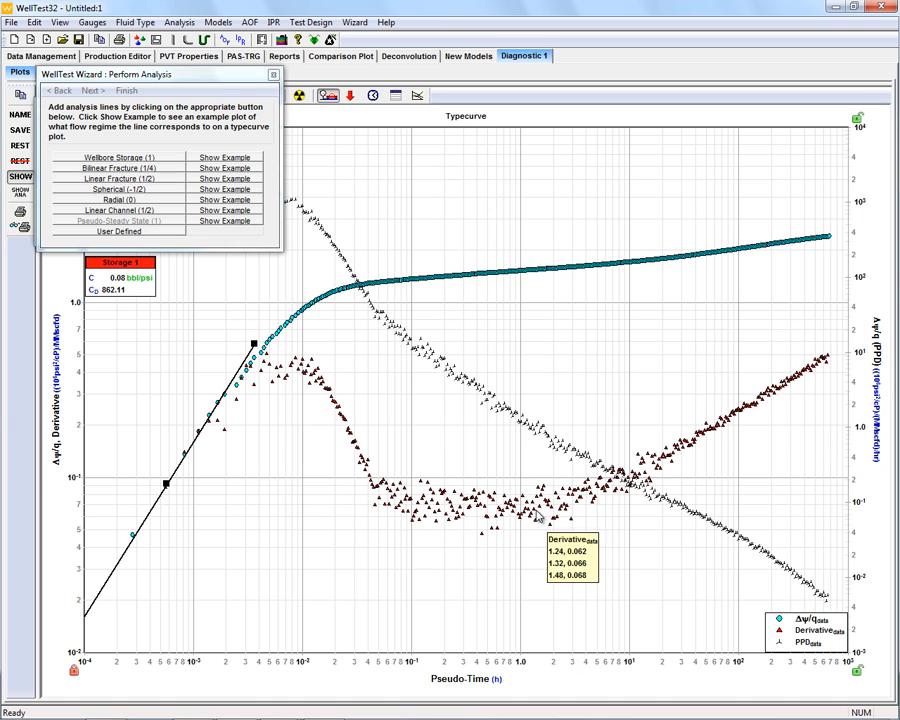
{"action": "left_click", "coordinate": [120, 200]}
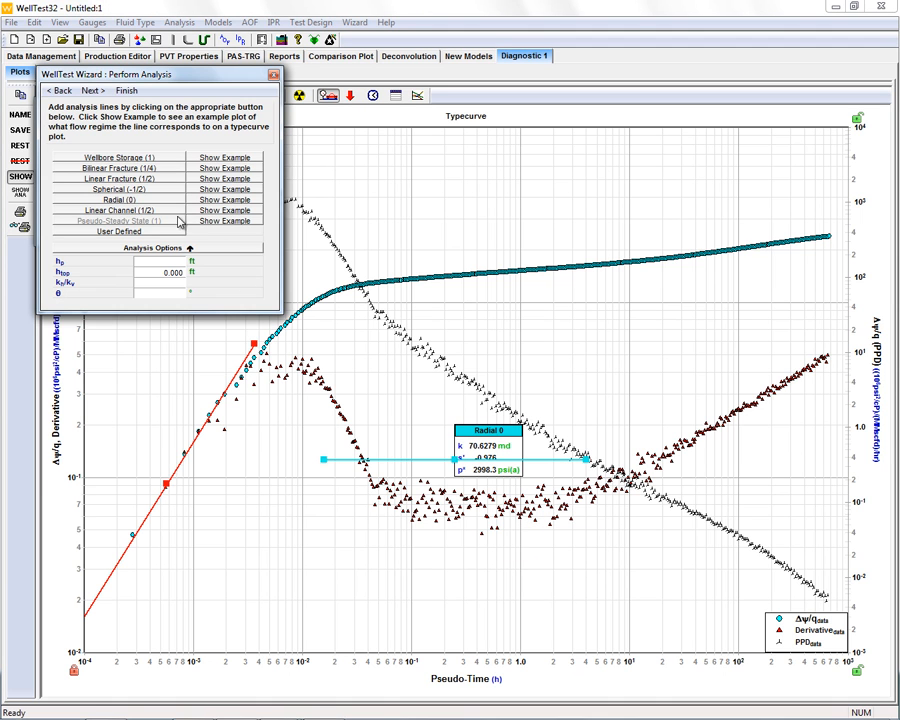
{"action": "left_click_drag", "start_coordinate": [456, 465], "coordinate": [487, 510]}
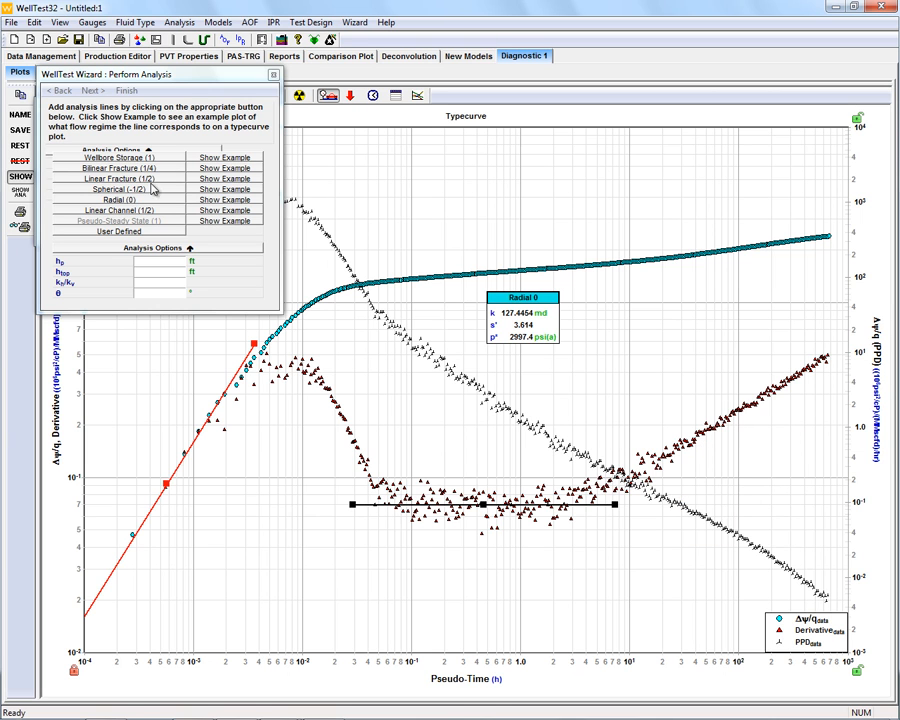
Step: Add a Linear Channel (1/2) line, shorten it, fit it to the late-time derivative rise near 10 h, and move its label clear
{"action": "left_click", "coordinate": [110, 210]}
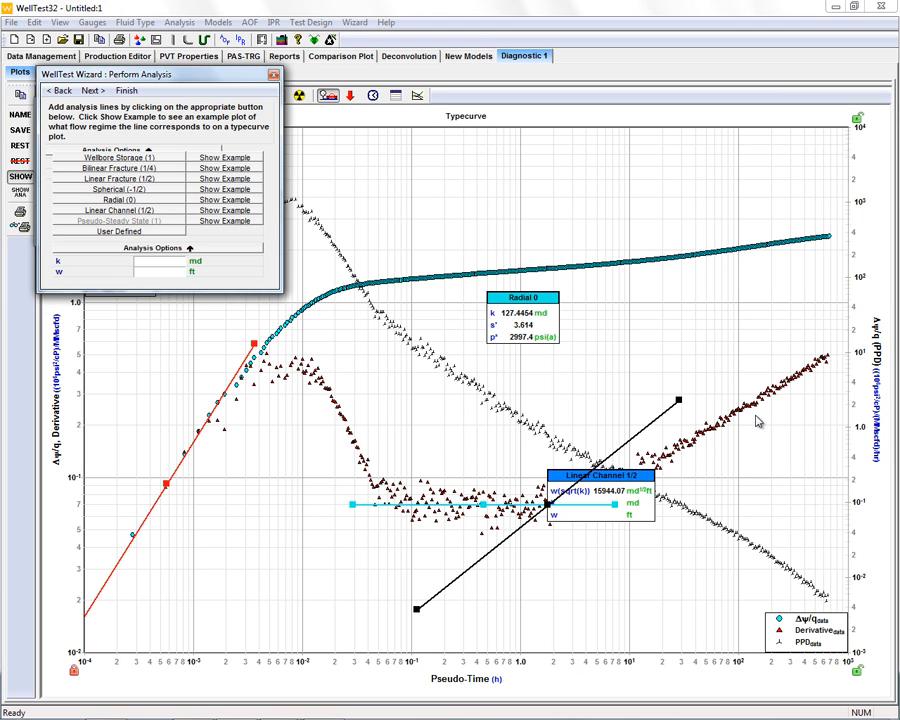
{"action": "left_click_drag", "start_coordinate": [679, 400], "coordinate": [522, 560]}
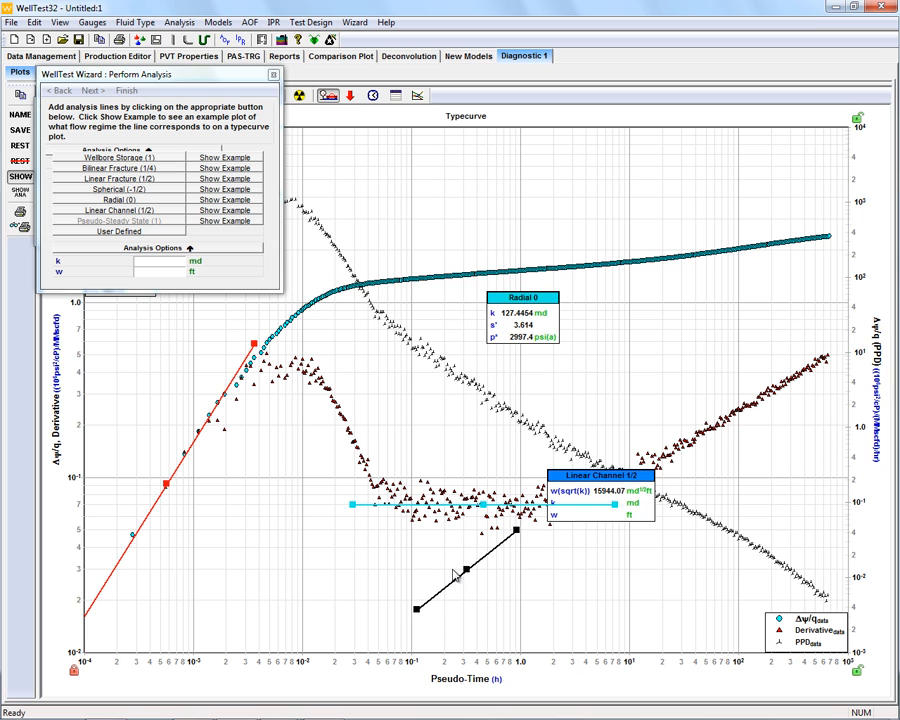
{"action": "left_click_drag", "start_coordinate": [624, 485], "coordinate": [757, 281]}
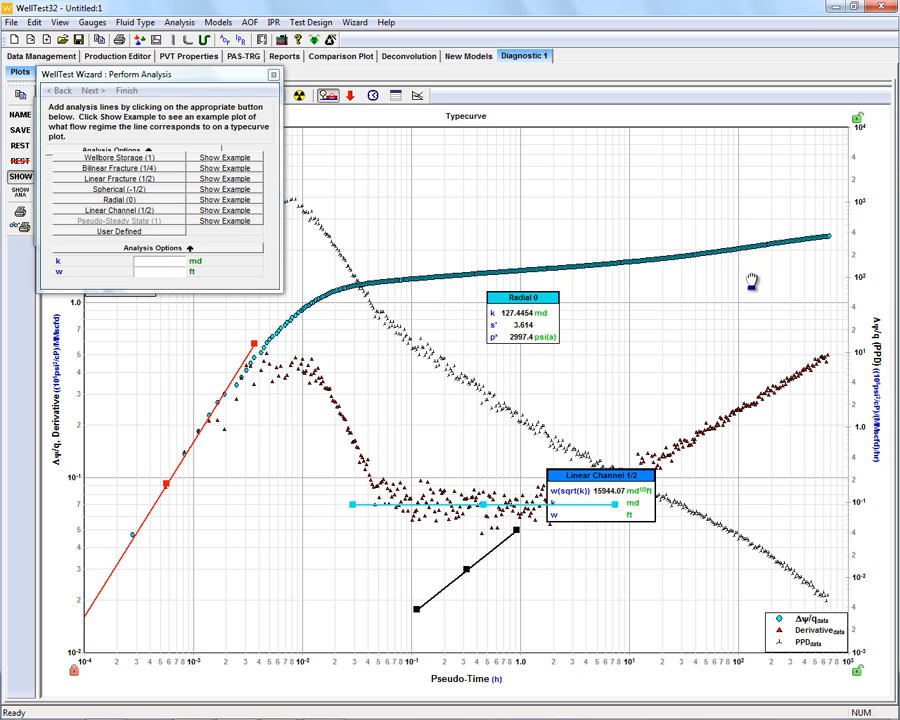
{"action": "left_click_drag", "start_coordinate": [469, 573], "coordinate": [641, 478]}
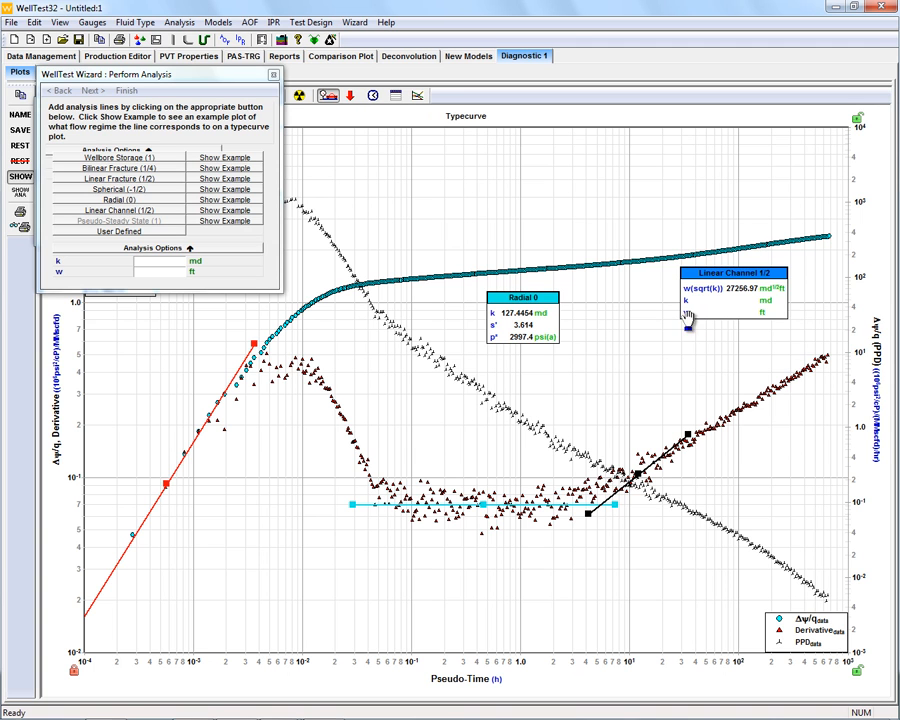
Step: Set the linear channel analysis permeability k to 127.44 md to calculate the channel width
{"action": "left_click", "coordinate": [141, 267]}
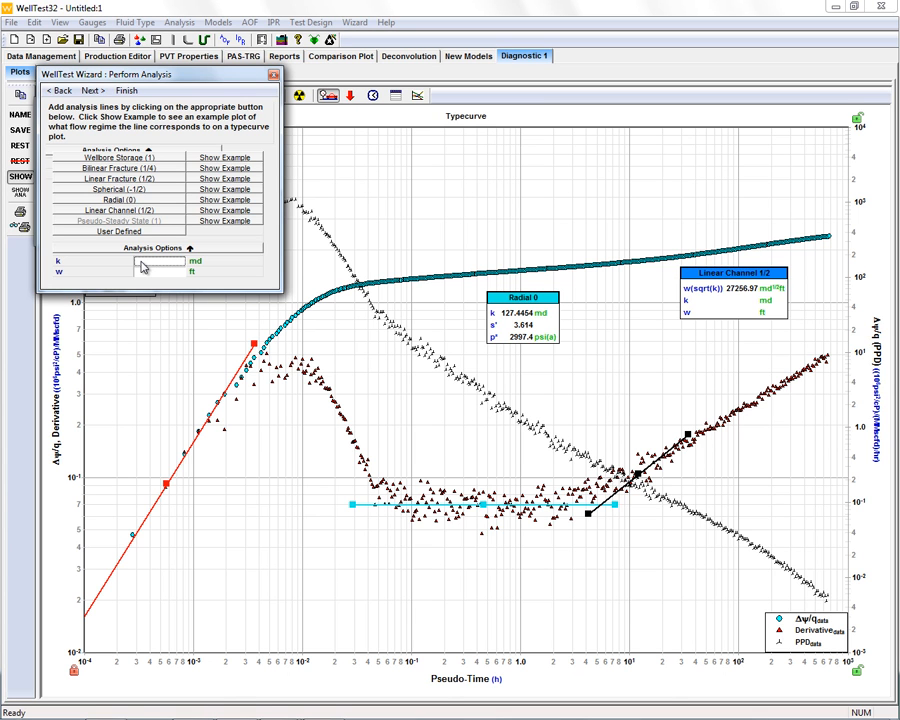
{"action": "left_click", "coordinate": [143, 266]}
{"action": "type", "text": "12"}
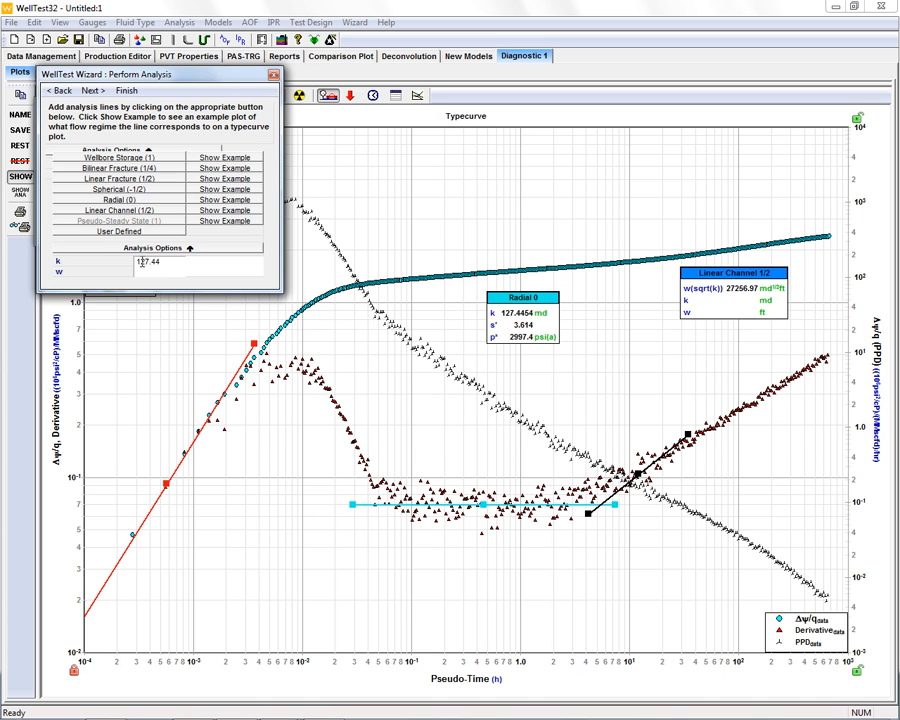
{"action": "type", "text": "7.44"}
{"action": "key", "text": "Return"}
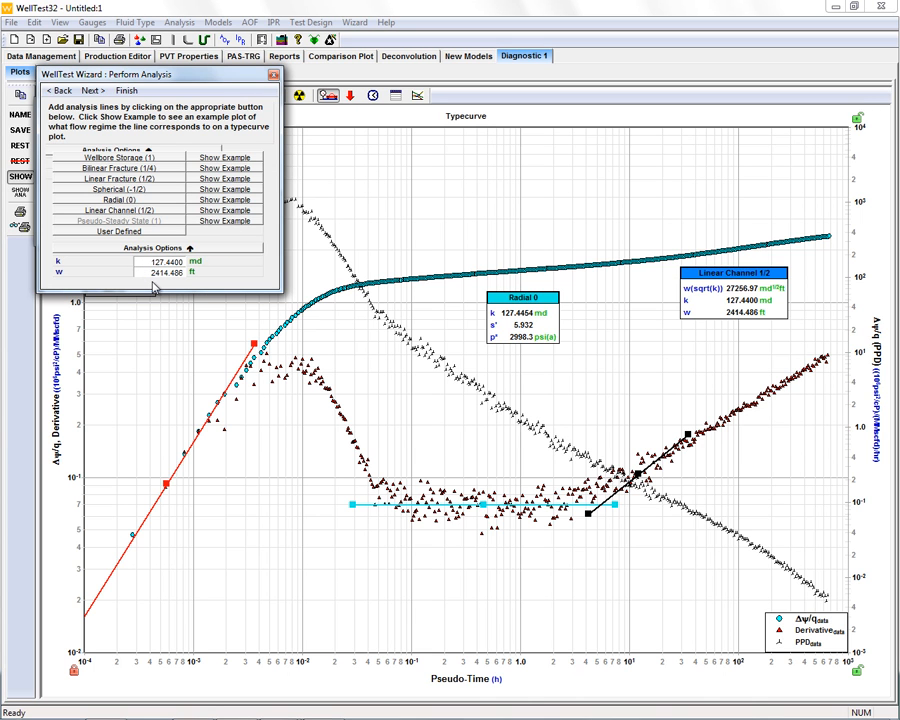
Step: Add a single arrow annotation to the derivative at about 3.80 h, where radial flow ends, and place its label above the data
{"action": "left_click", "coordinate": [351, 97]}
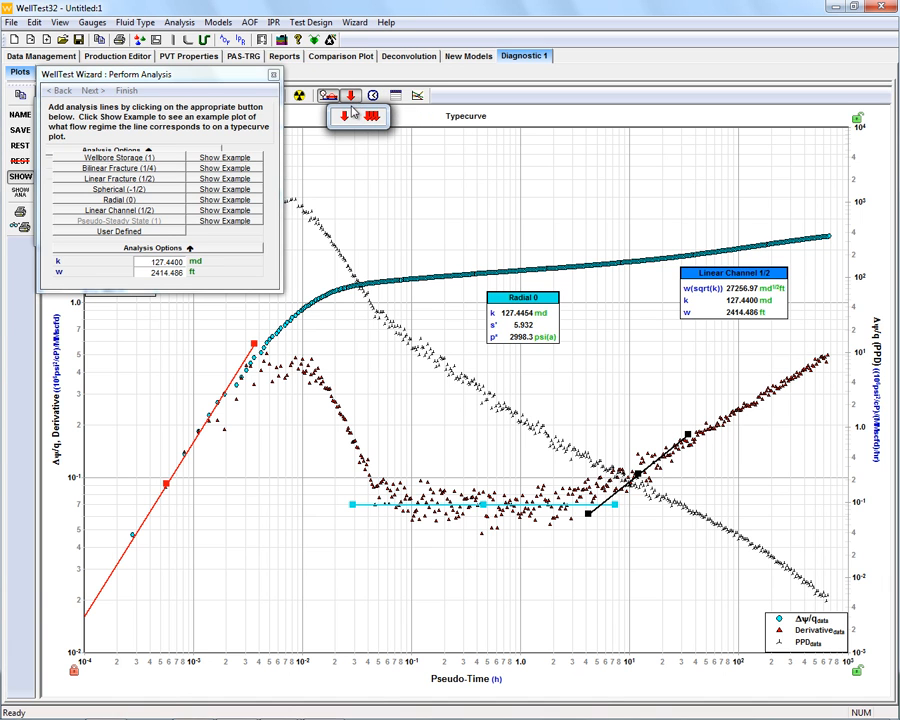
{"action": "left_click", "coordinate": [345, 117]}
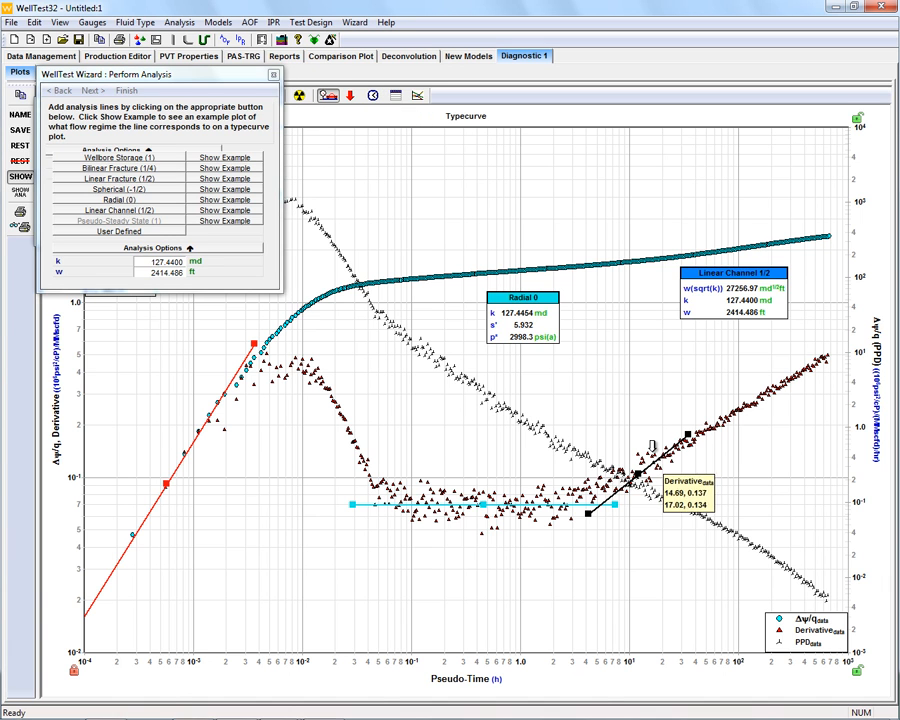
{"action": "mouse_move", "coordinate": [592, 468]}
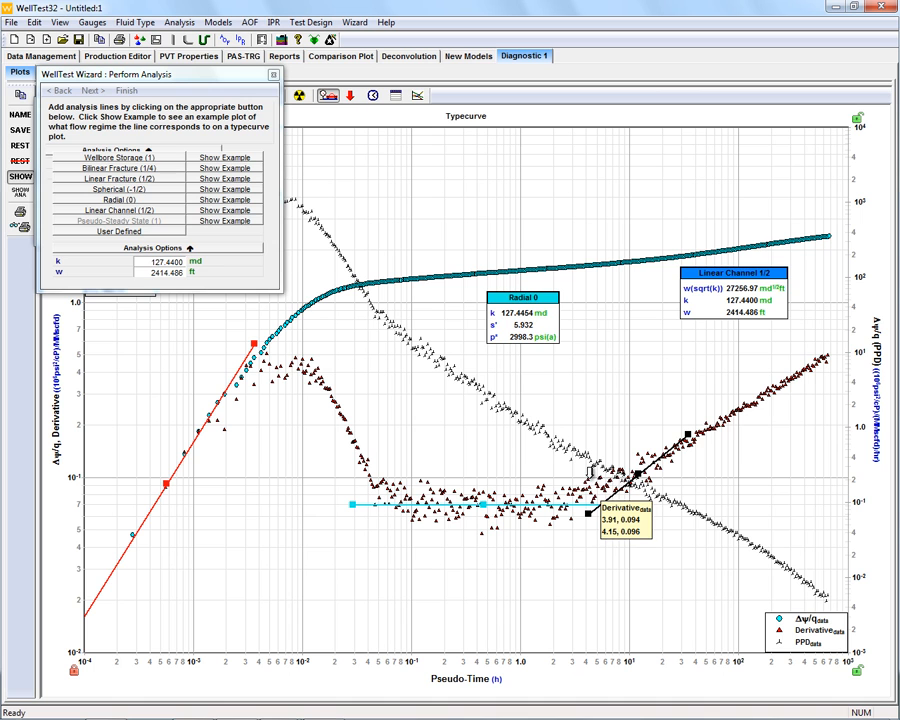
{"action": "left_click", "coordinate": [591, 462]}
{"action": "mouse_move", "coordinate": [593, 445]}
{"action": "left_mouse_down"}
{"action": "mouse_move", "coordinate": [536, 386]}
{"action": "mouse_move", "coordinate": [612, 338]}
{"action": "left_mouse_up"}
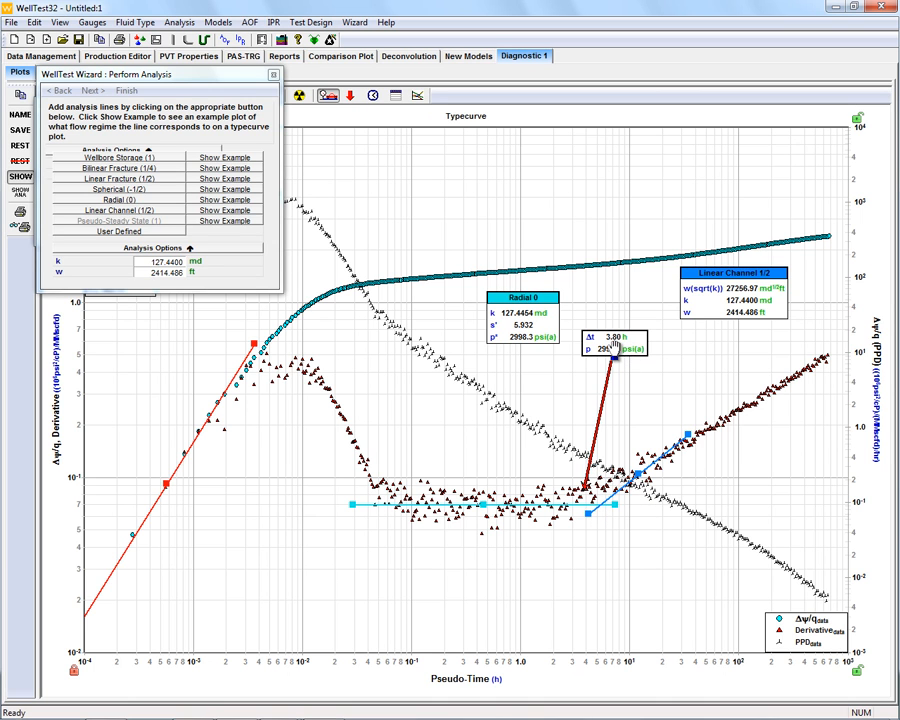
Step: Add the radius of investigation to the arrow annotation's label at 3.80 h, using k of 127.44 md and the Δta time option
{"action": "right_click", "coordinate": [616, 345]}
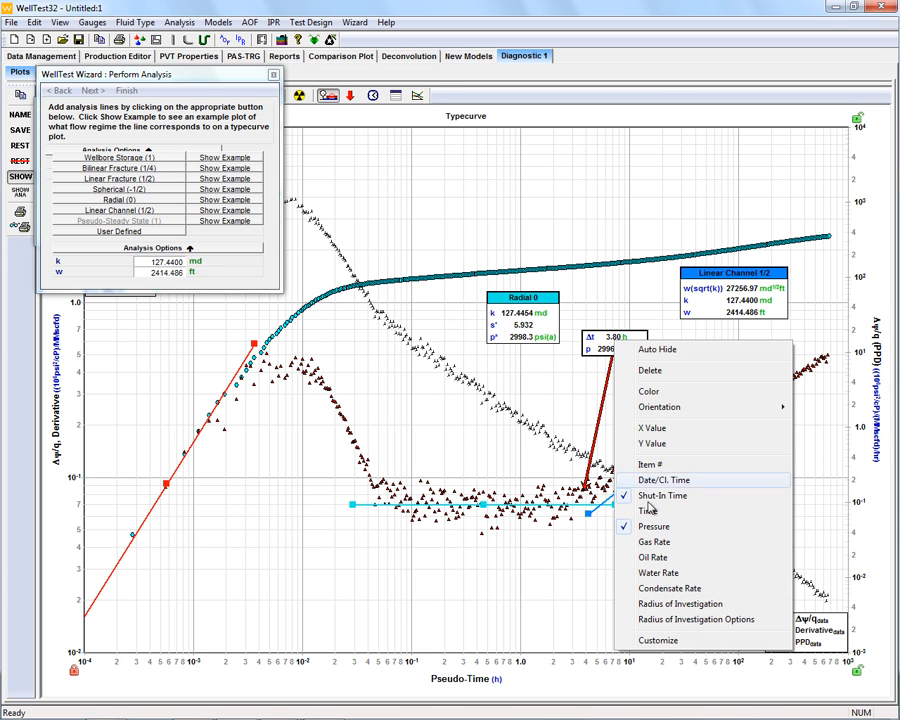
{"action": "left_click", "coordinate": [668, 605]}
{"action": "left_click_drag", "start_coordinate": [424, 303], "coordinate": [258, 268]}
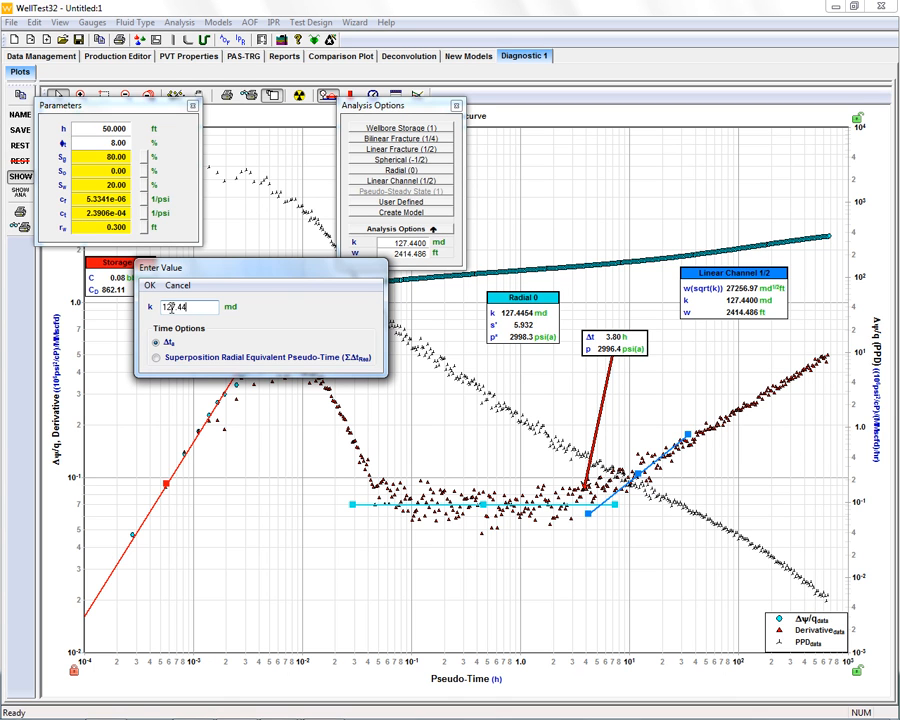
{"action": "left_click", "coordinate": [150, 285]}
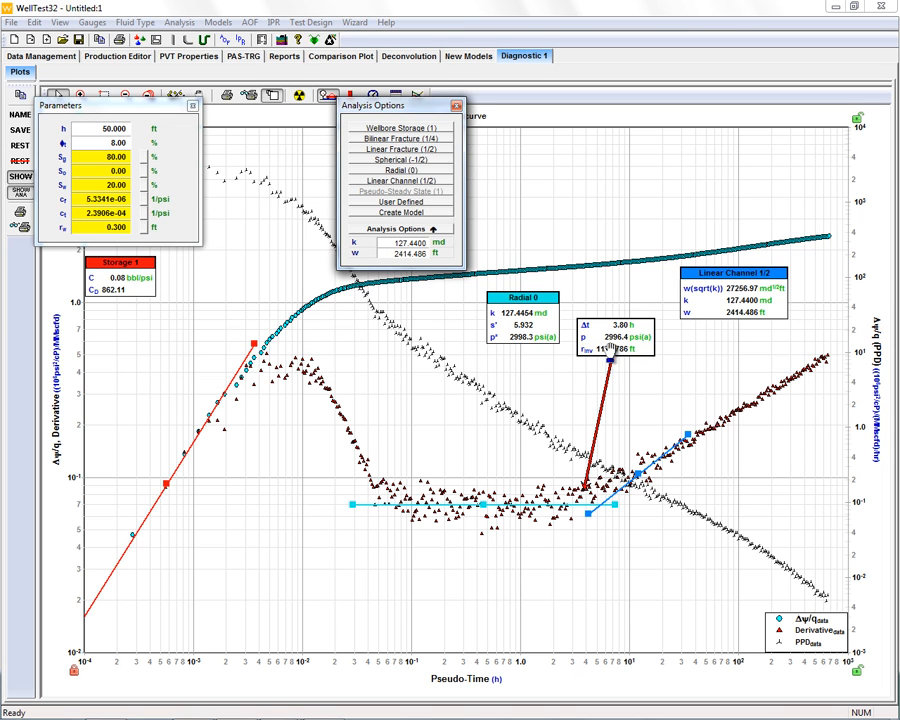
Step: Move the Analysis Options dialog aside, reopen the wizard at Analysis Lines, advance to the Modeling page and shift its window
{"action": "mouse_move", "coordinate": [584, 562]}
{"action": "left_click_drag", "start_coordinate": [398, 104], "coordinate": [305, 112]}
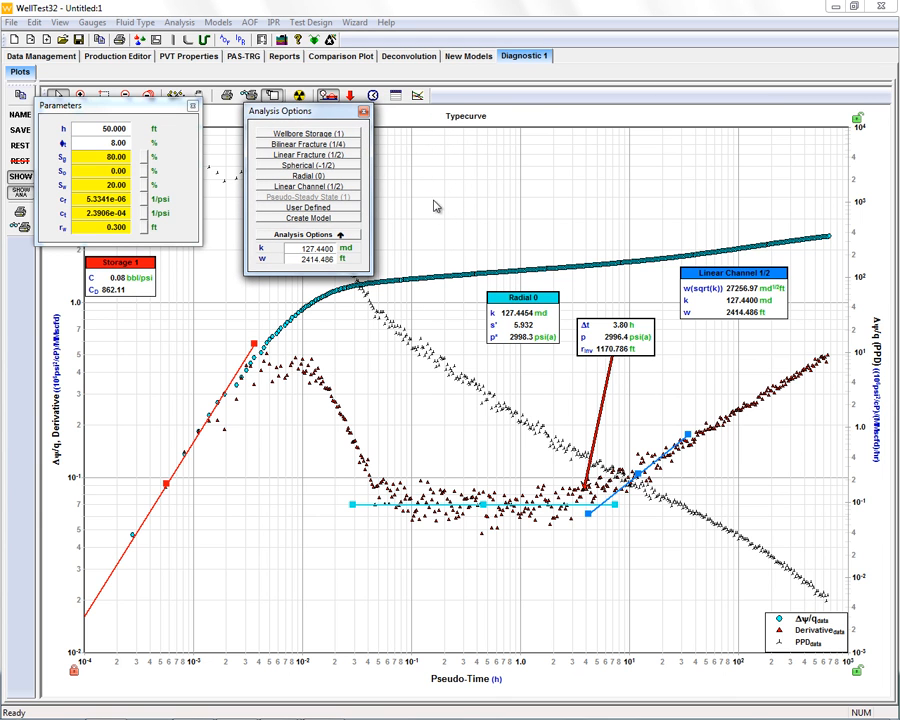
{"action": "left_click", "coordinate": [354, 22]}
{"action": "mouse_move", "coordinate": [386, 22]}
{"action": "mouse_move", "coordinate": [354, 22]}
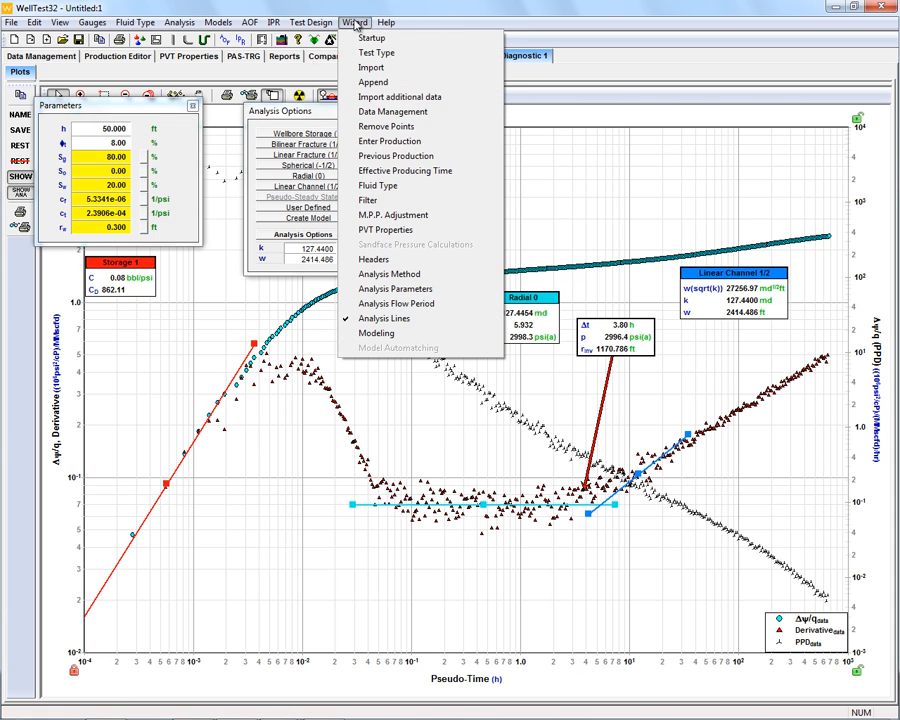
{"action": "left_click", "coordinate": [380, 318]}
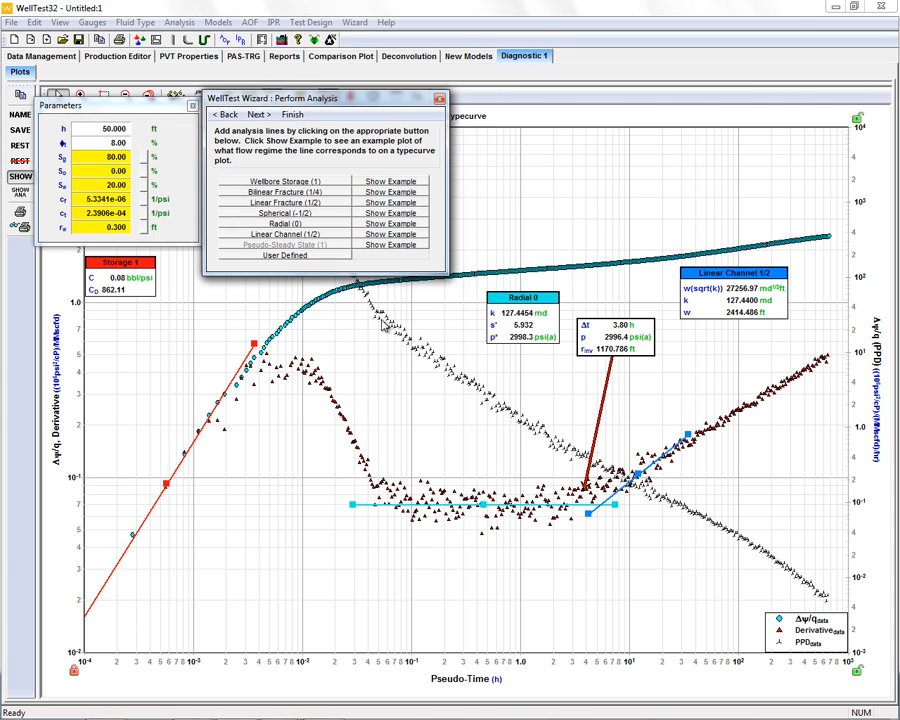
{"action": "left_click", "coordinate": [258, 115]}
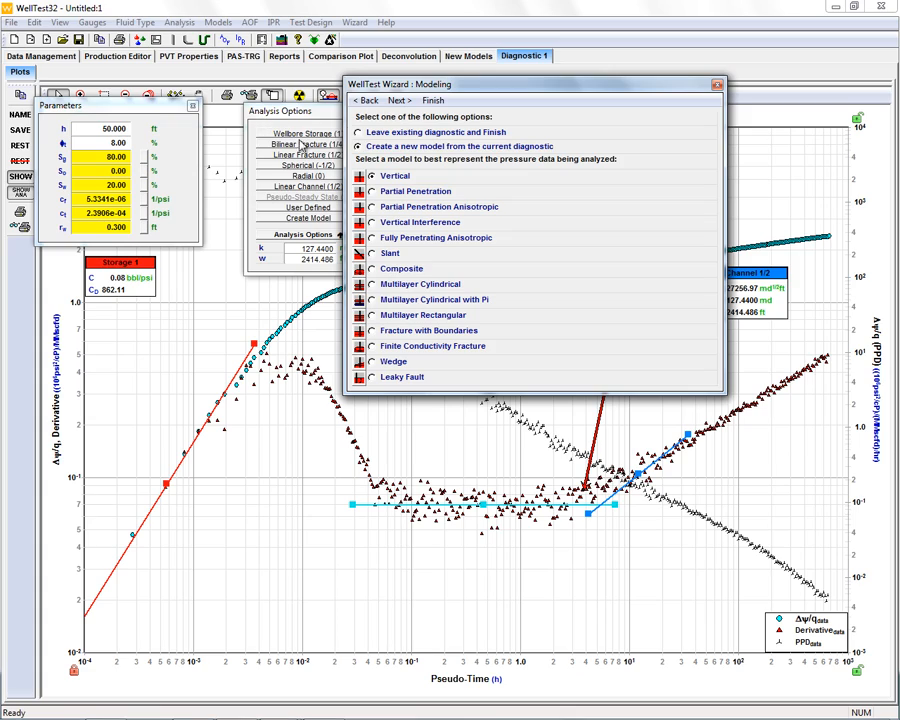
{"action": "left_click_drag", "start_coordinate": [445, 87], "coordinate": [362, 88]}
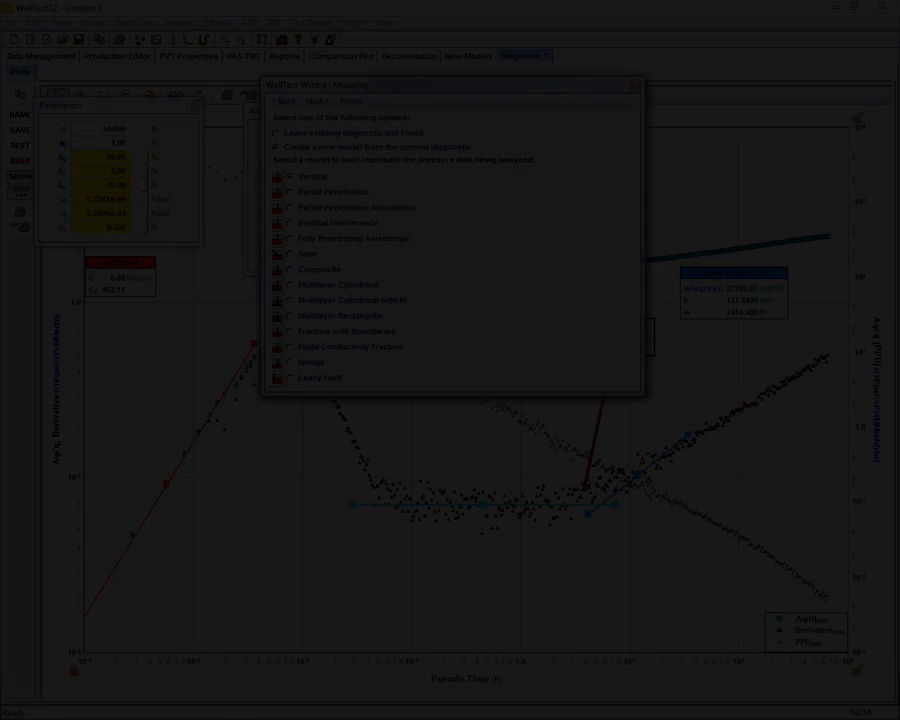